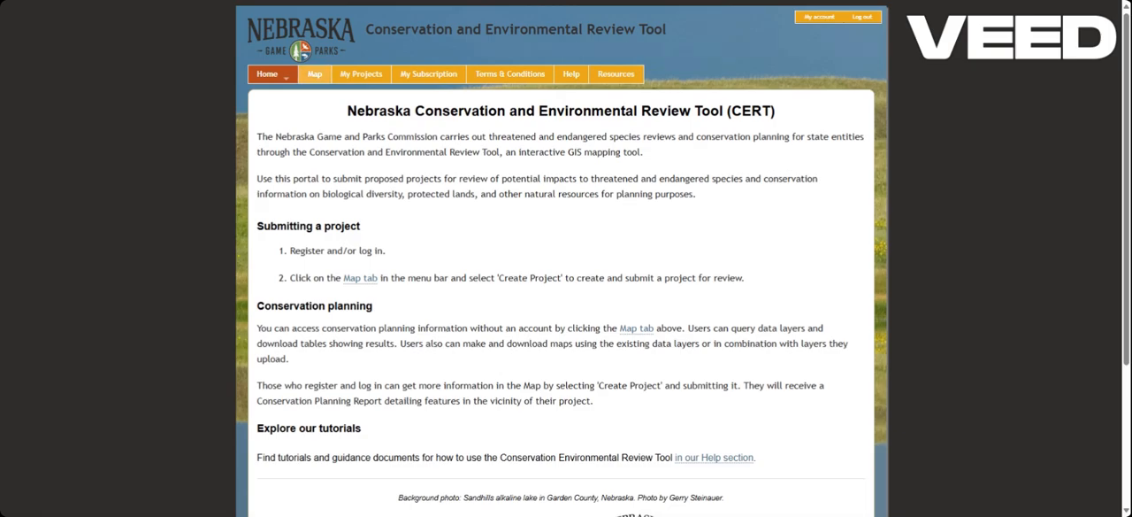
Step: Open the interactive map and find the project site's street address in Lincoln
left_click(314, 74)
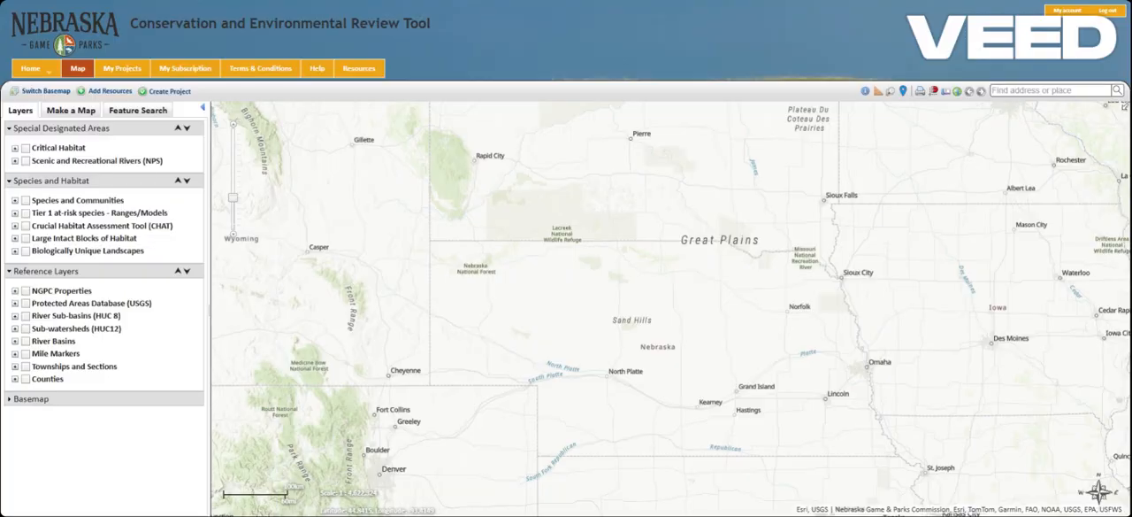
left_click(1043, 91)
type("2200 n")
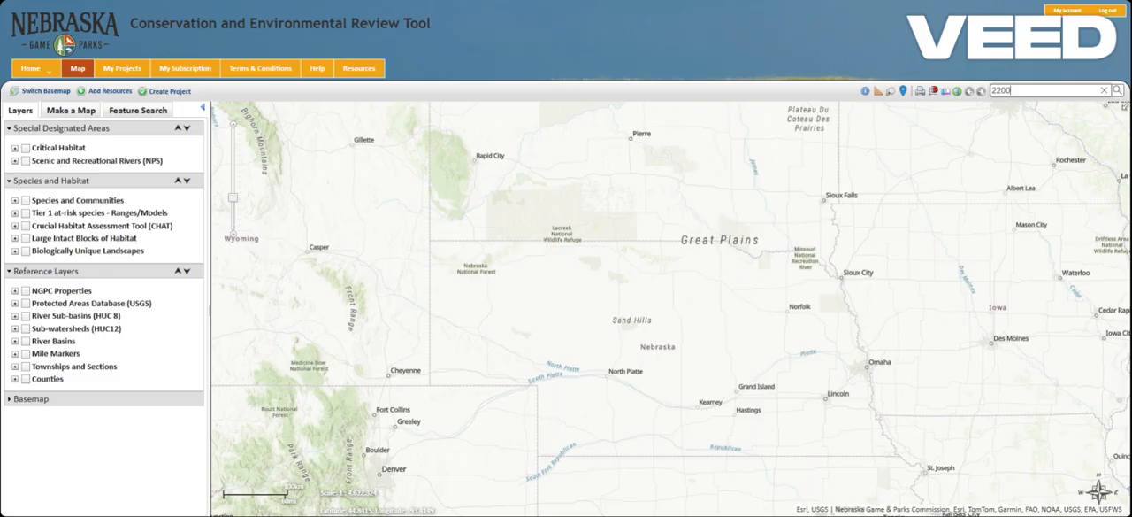
type(" 33rd street lincoln")
left_click(1026, 123)
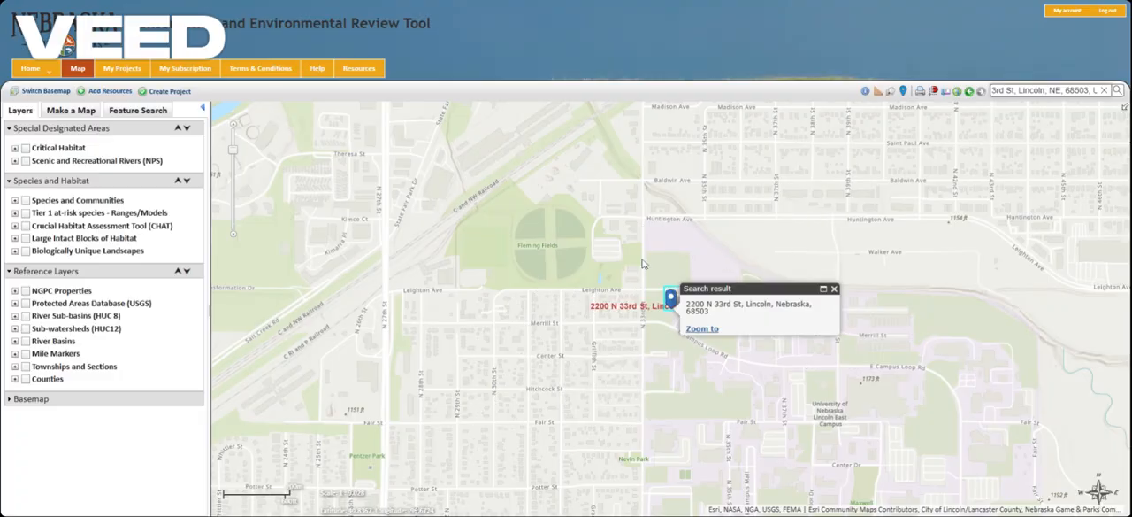
Step: Switch the basemap to Imagery Hybrid and dismiss the search result pop-up
left_click(47, 98)
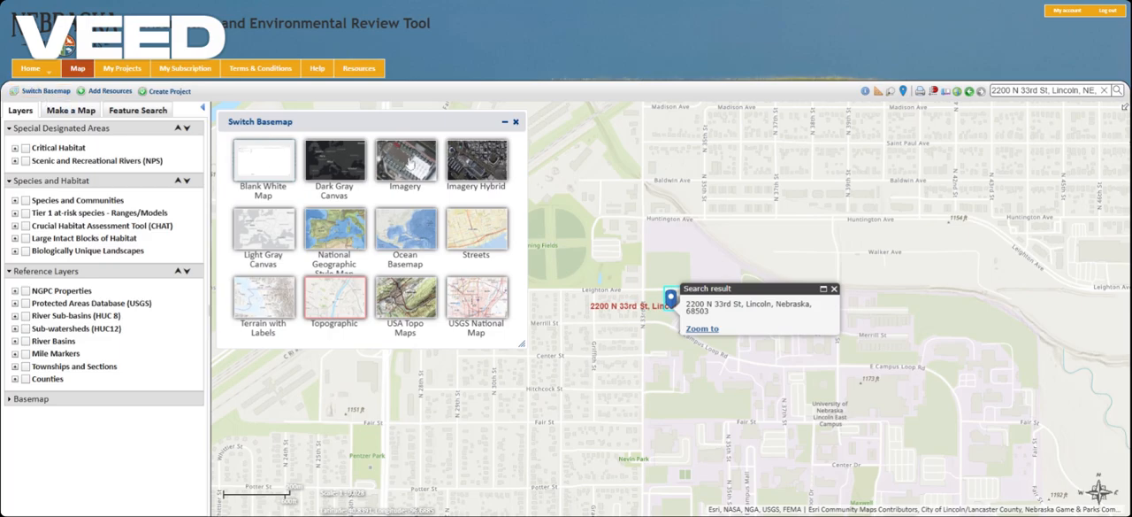
left_click(482, 158)
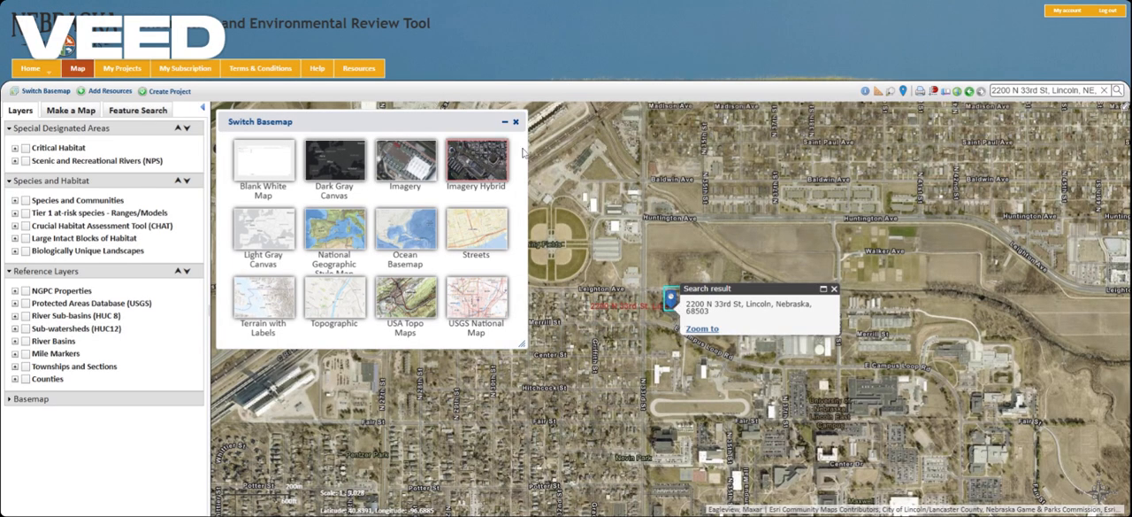
left_click(515, 121)
left_click(822, 290)
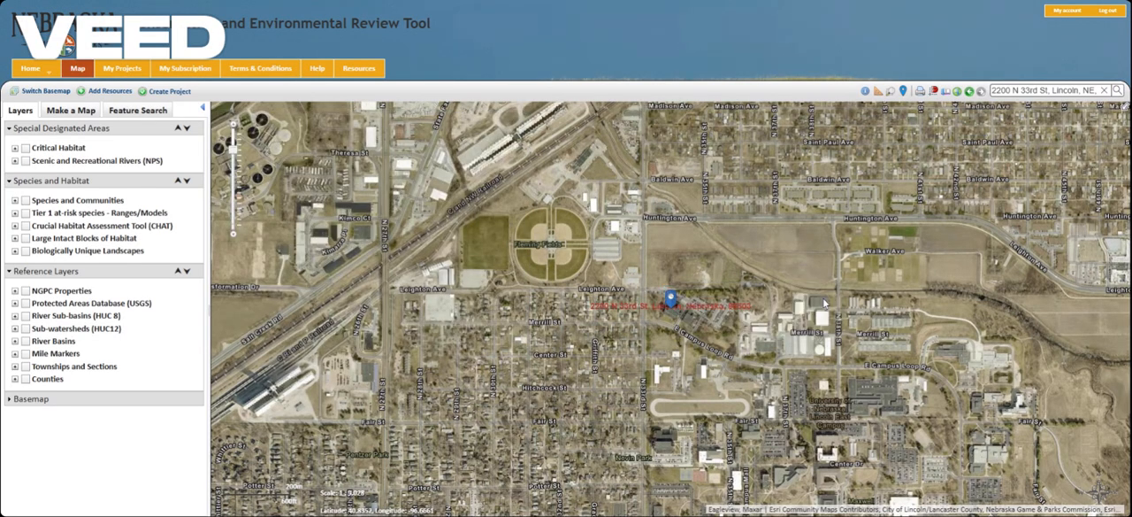
Step: Start creating a new project at the marked address
scroll(676, 301, "up", 1)
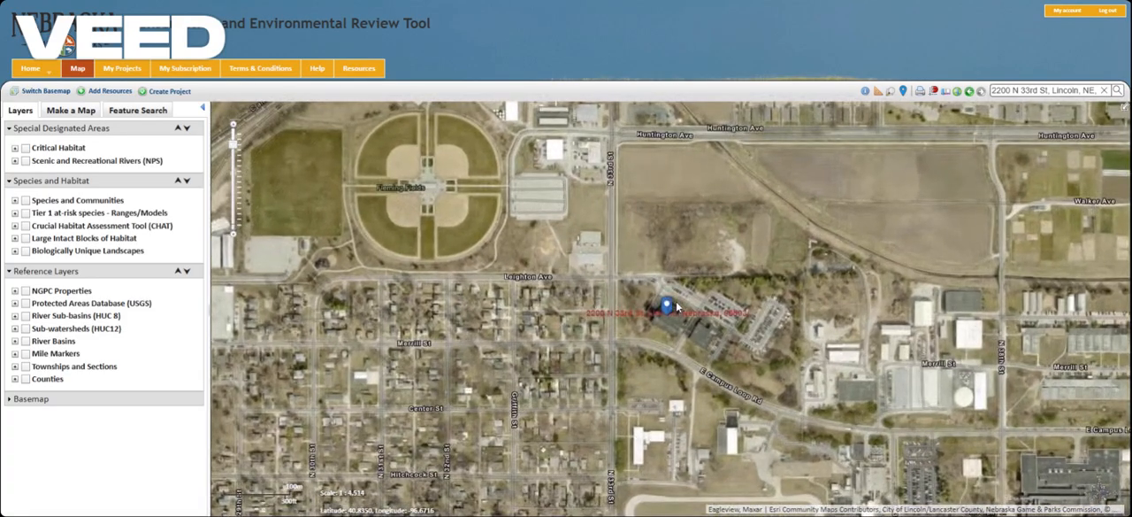
scroll(676, 300, "up", 2)
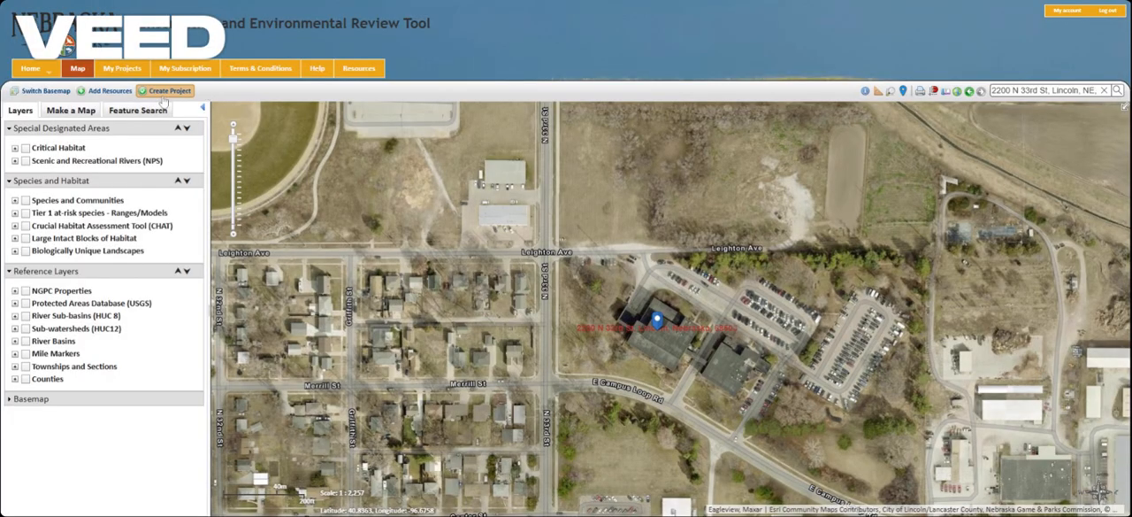
left_click(163, 93)
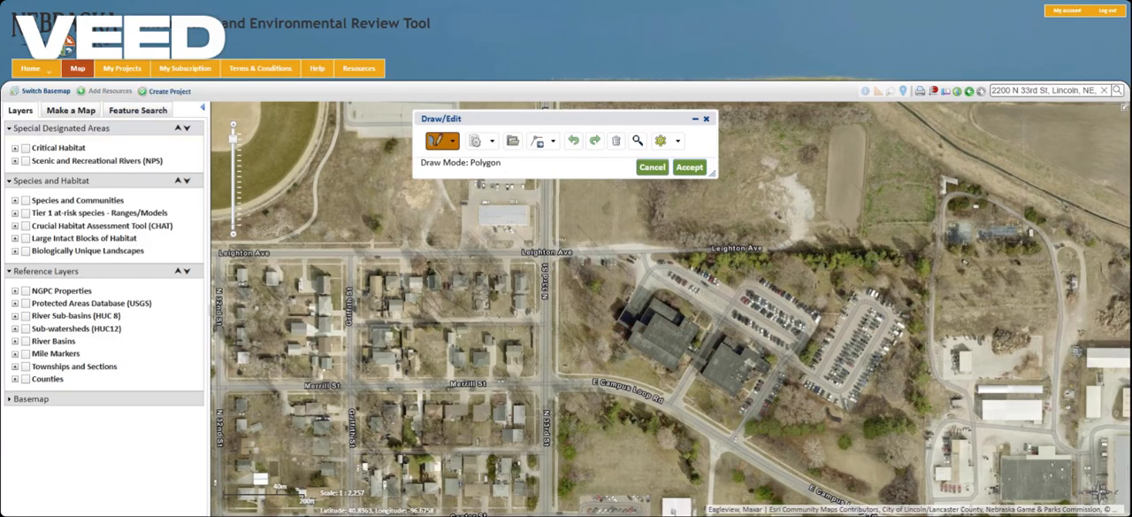
Step: Draw a polygon of about 9.9 acres around the buildings and parking lots between Leighton Ave and E Campus Loop Rd
left_click_drag(577, 285, 461, 237)
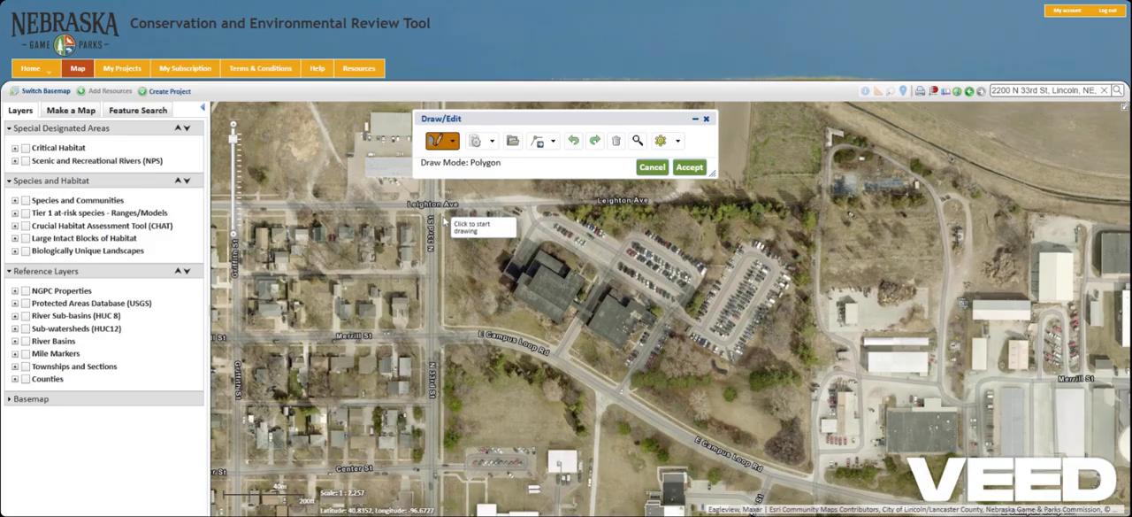
left_click(444, 217)
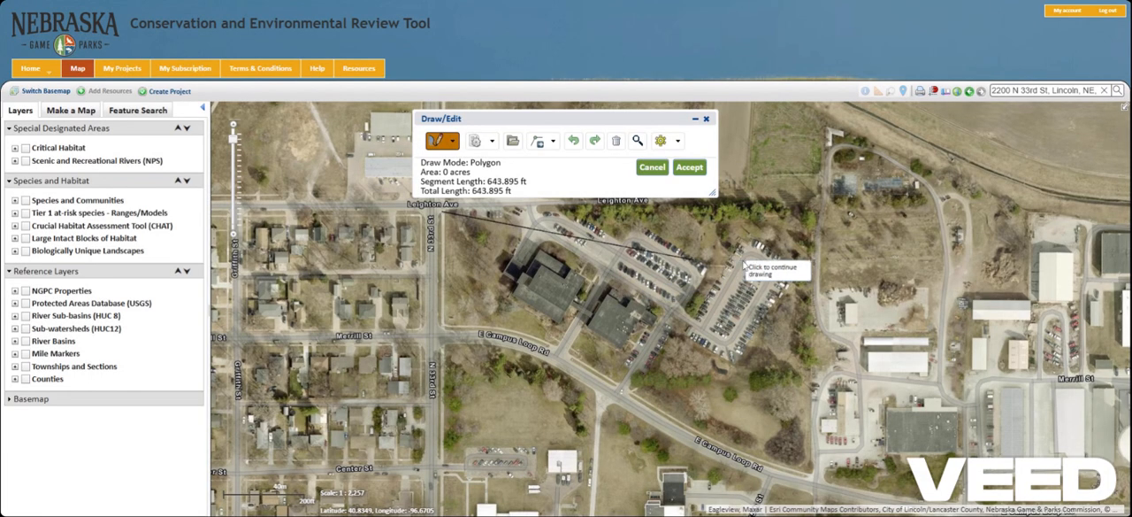
left_click(817, 212)
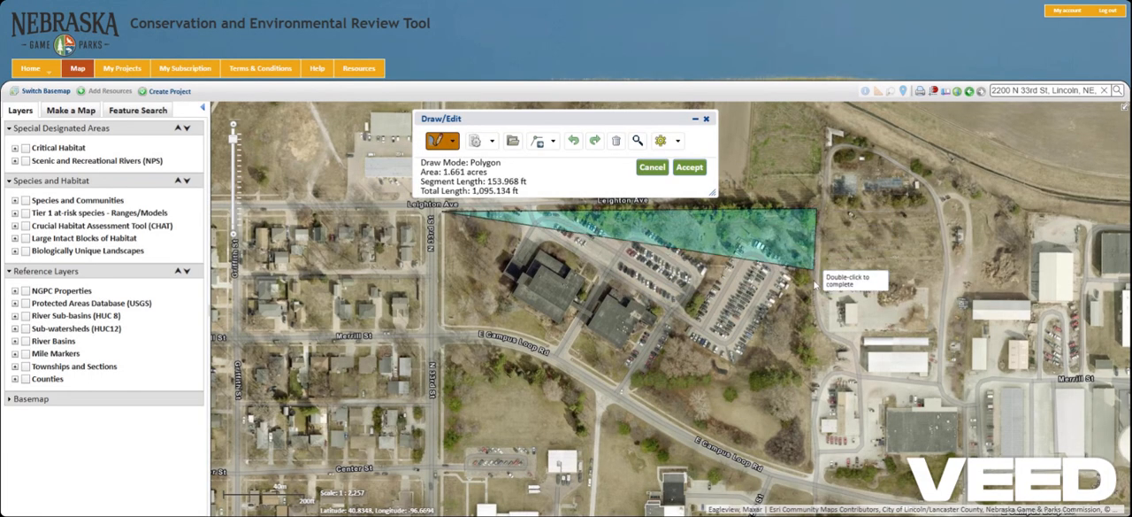
left_click(812, 480)
left_click(724, 437)
left_click(663, 406)
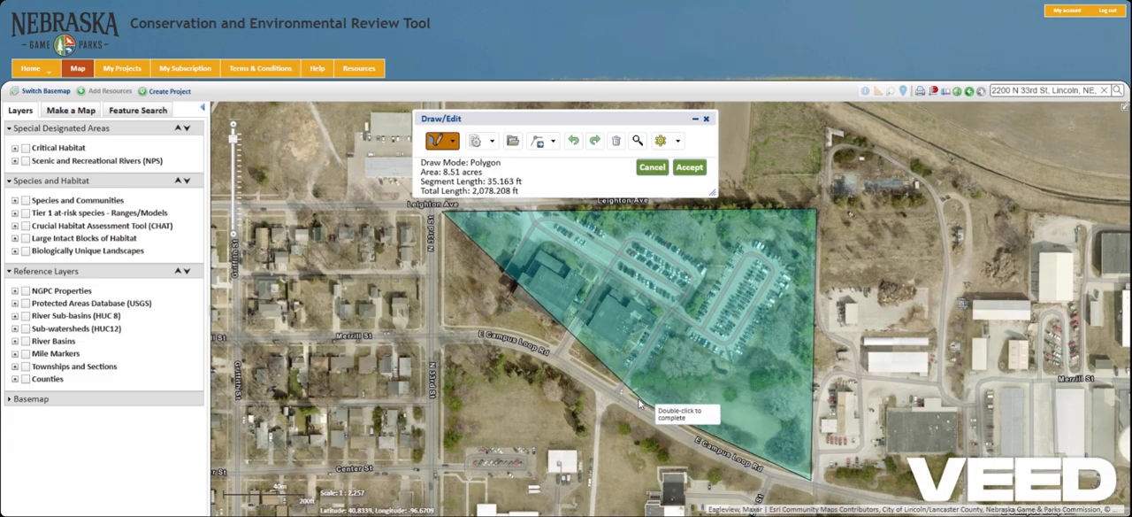
left_click(555, 353)
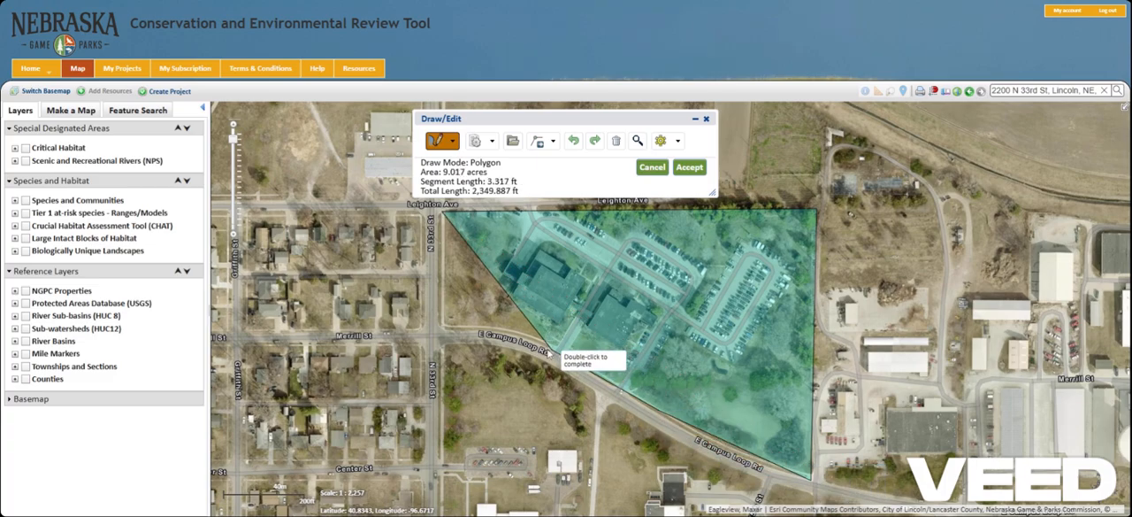
double_click(445, 332)
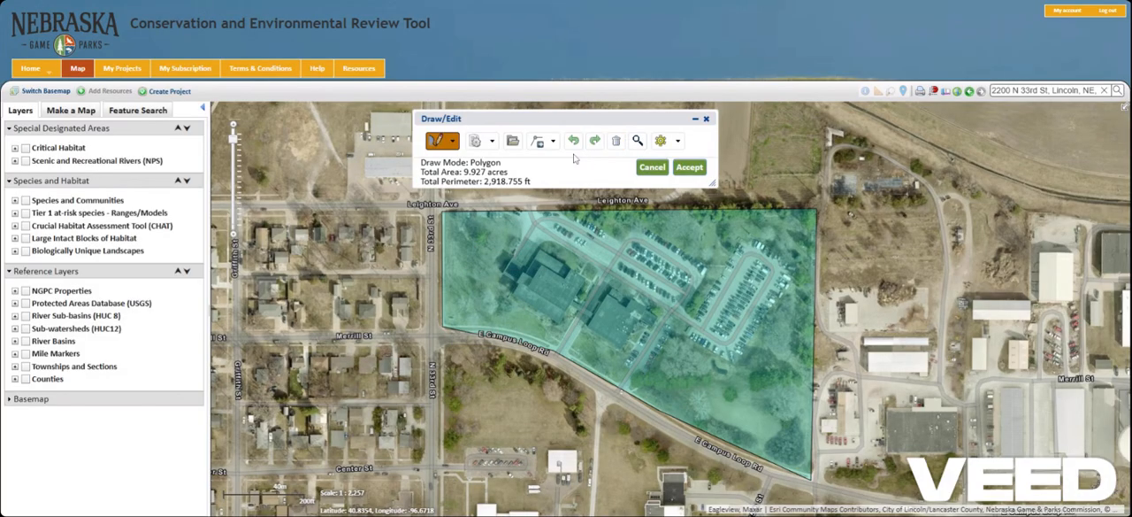
Step: Delete the drawn site polygon and open the dialog for uploading shapes from a file
left_click(537, 145)
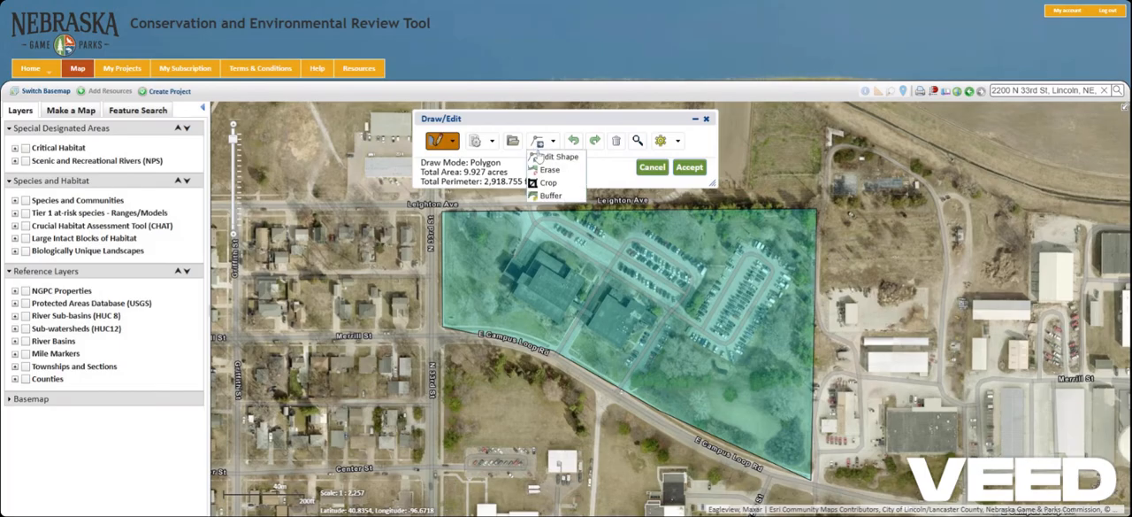
left_click(558, 156)
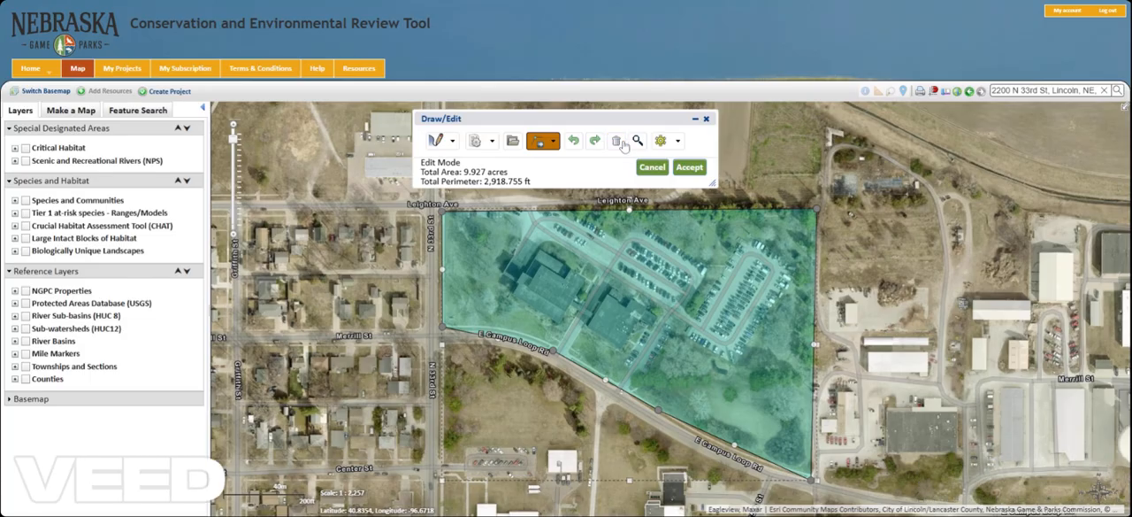
left_click(618, 142)
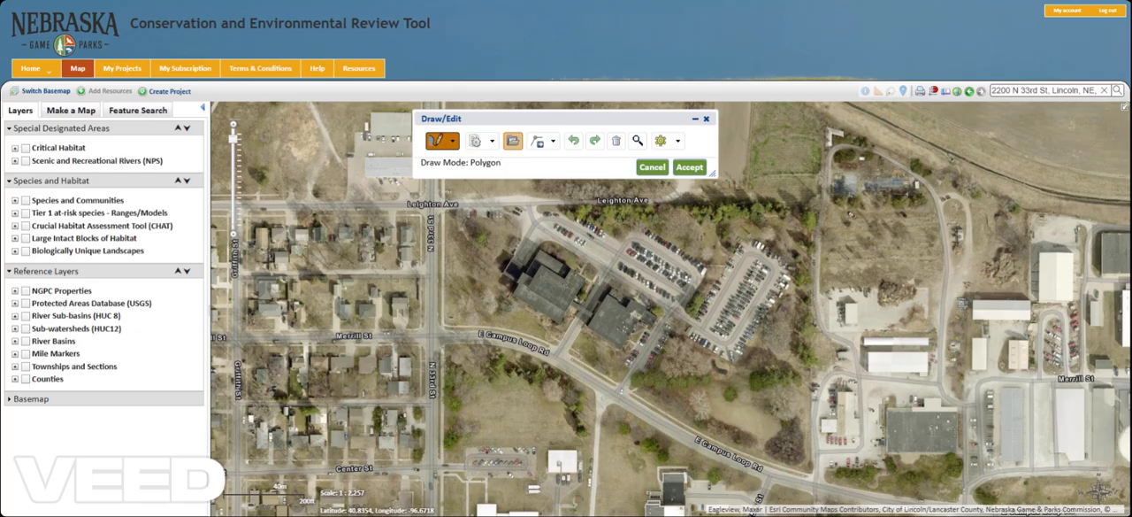
left_click(513, 142)
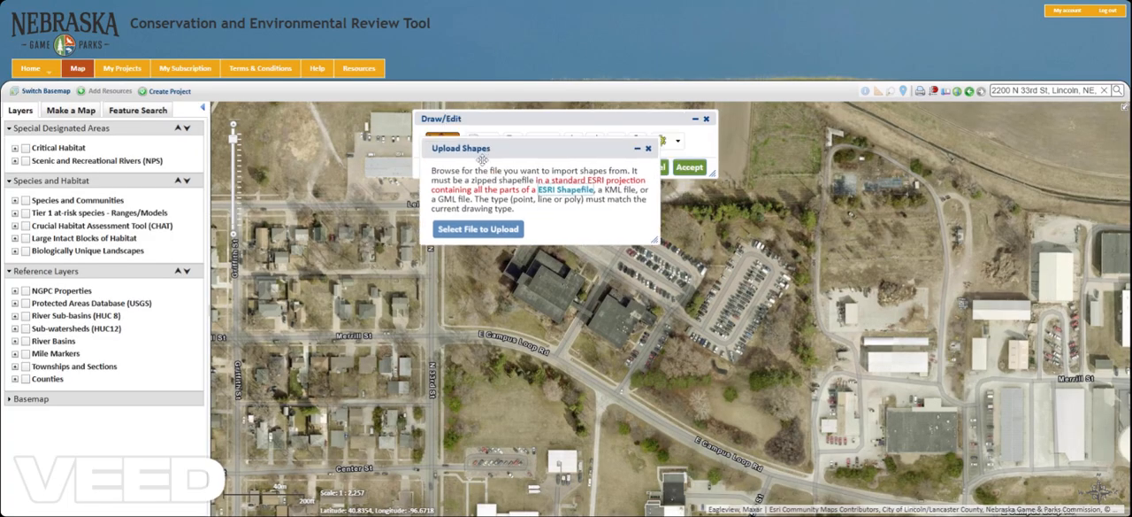
left_click_drag(481, 160, 407, 223)
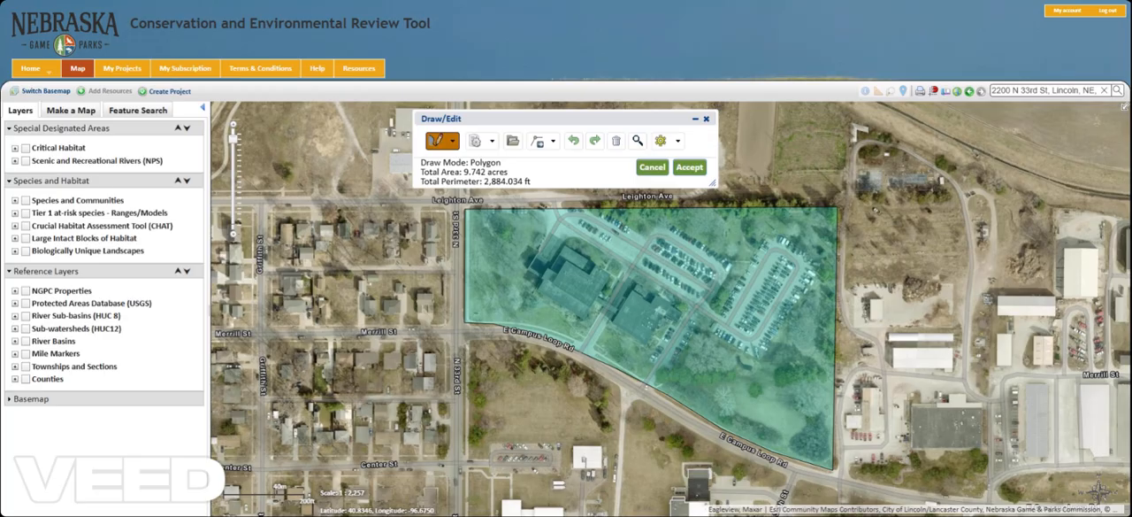
Step: Accept the site polygon as the project area and enlarge the Create Project form
left_click(695, 173)
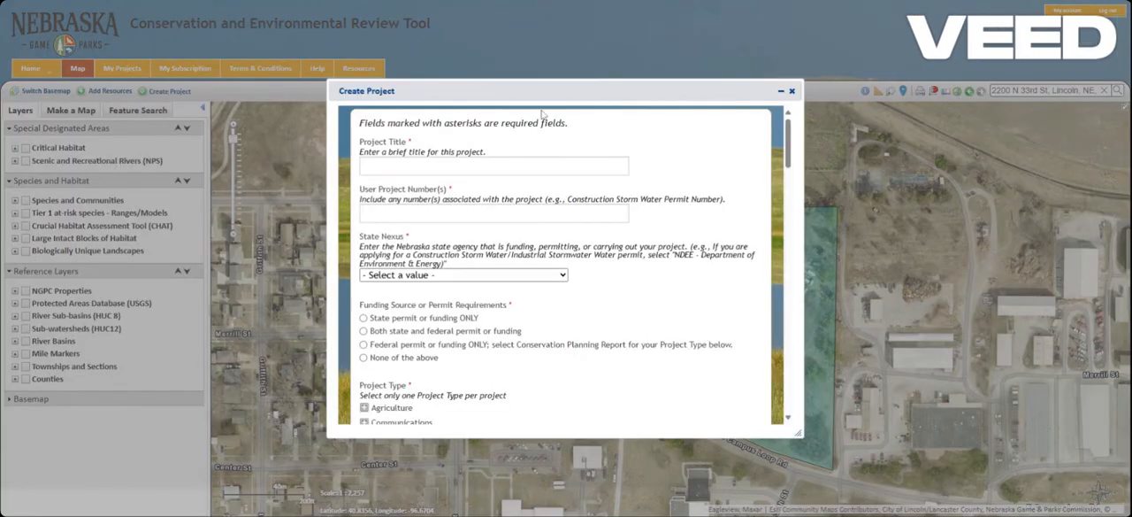
left_click_drag(516, 91, 457, 37)
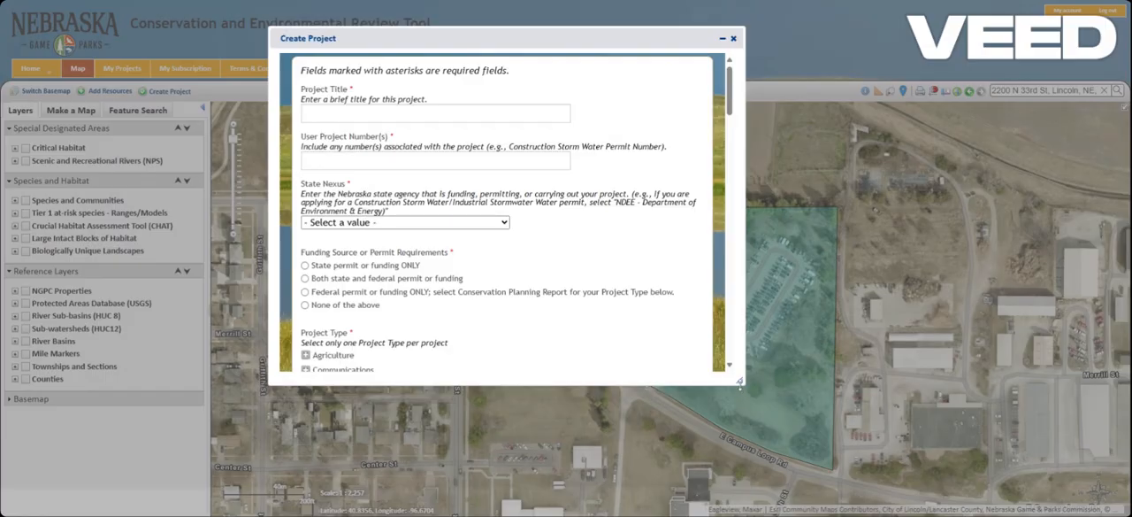
left_click_drag(738, 387, 891, 499)
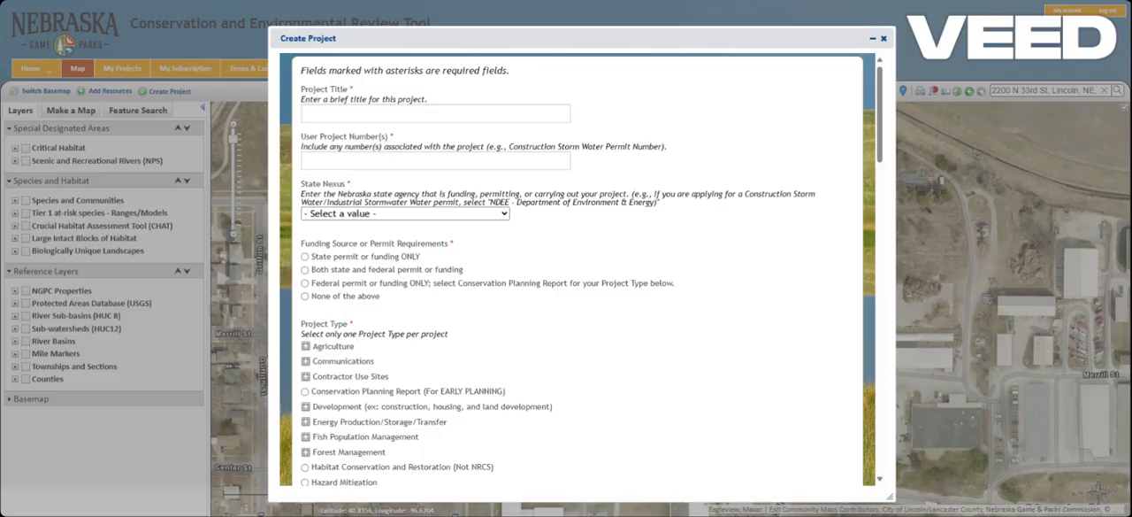
Step: Enter TEST as the project title and user project number, with State Nexus Not Applicable and funding source None of the above
type("TEST")
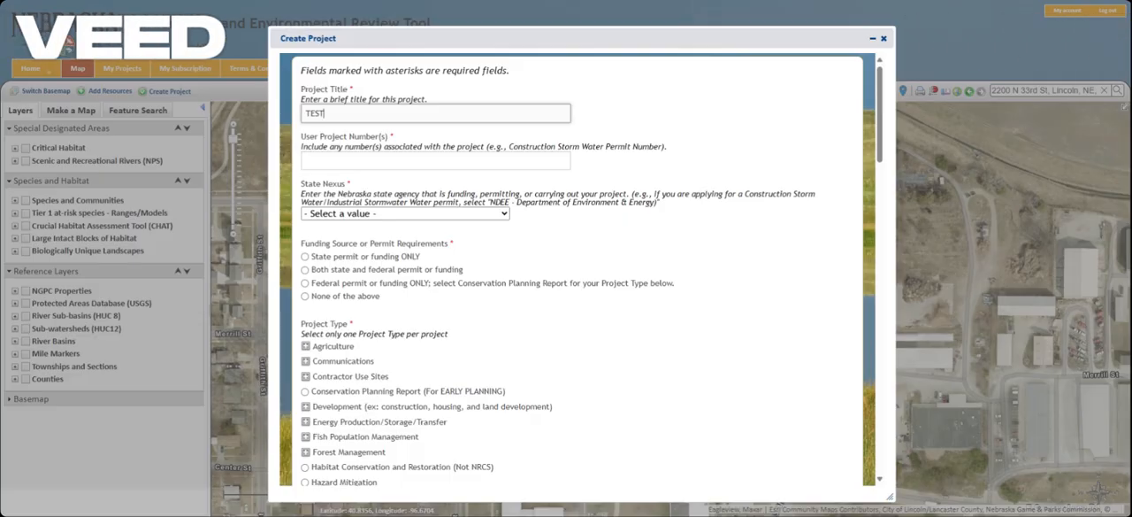
key("Tab")
type("TEST")
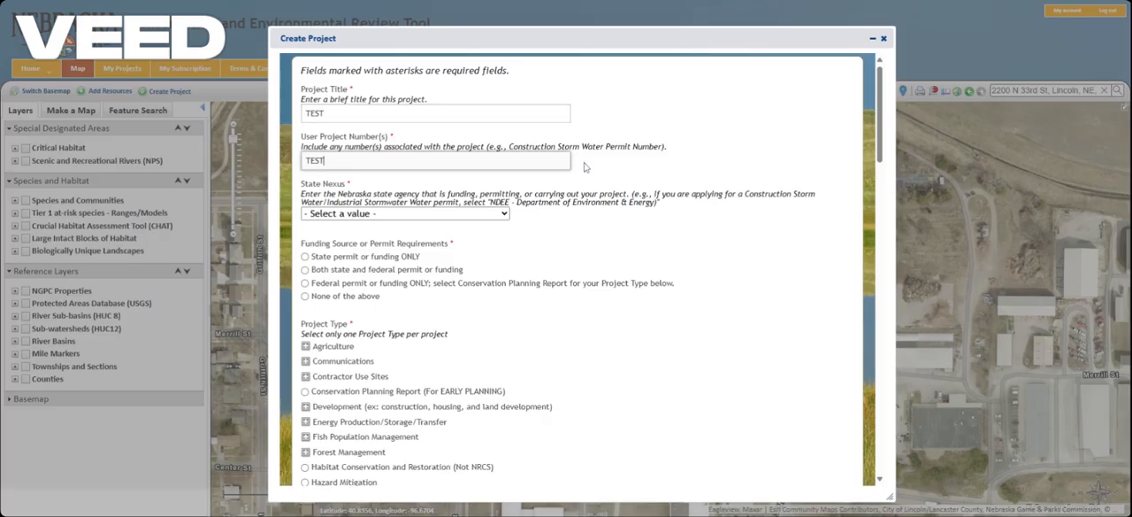
left_click(604, 165)
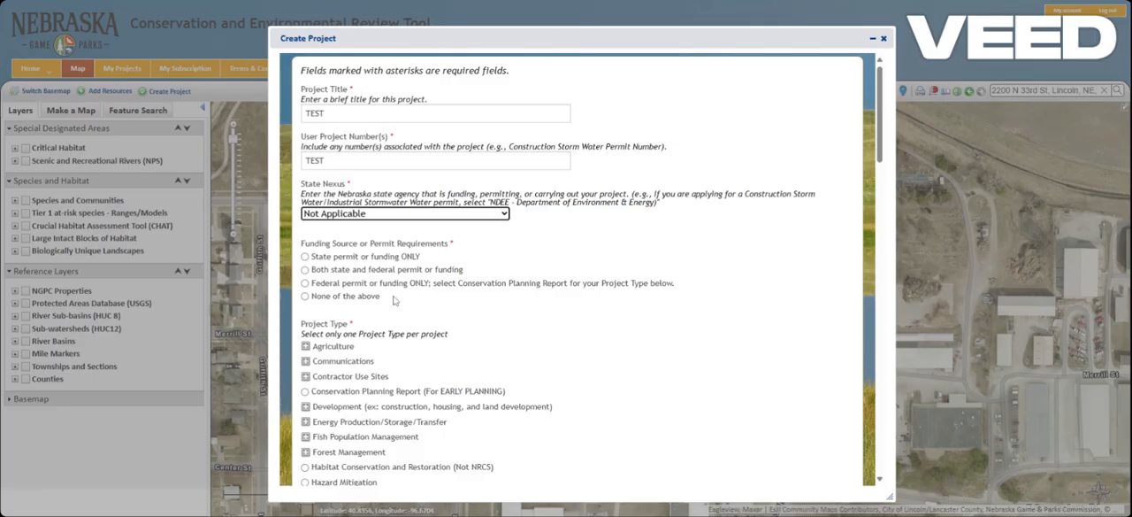
left_click(307, 297)
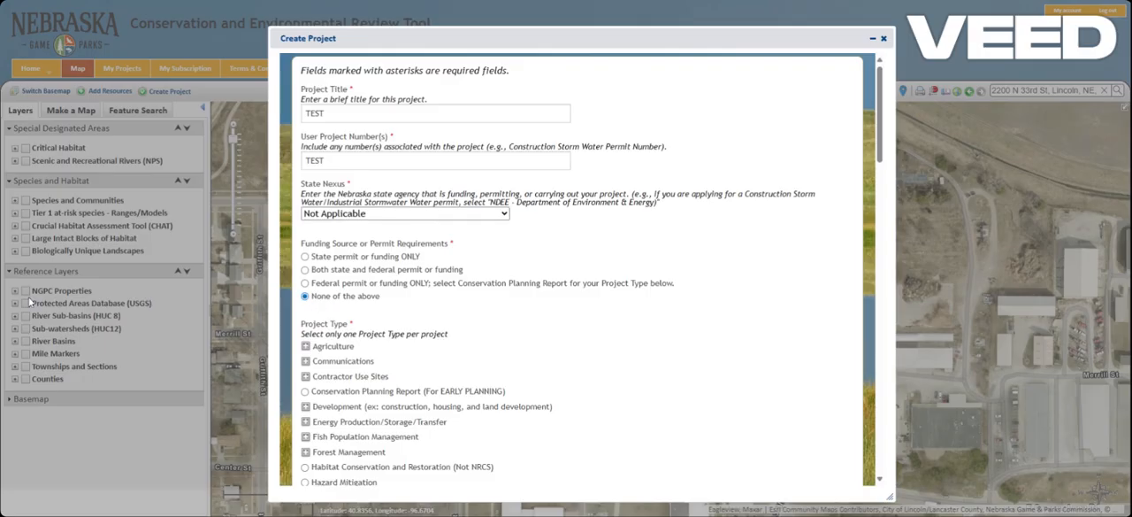
Step: Select Conservation Planning Report (For EARLY PLANNING) as the project type and look at the Development subtypes
scroll(333, 350, "down", 5)
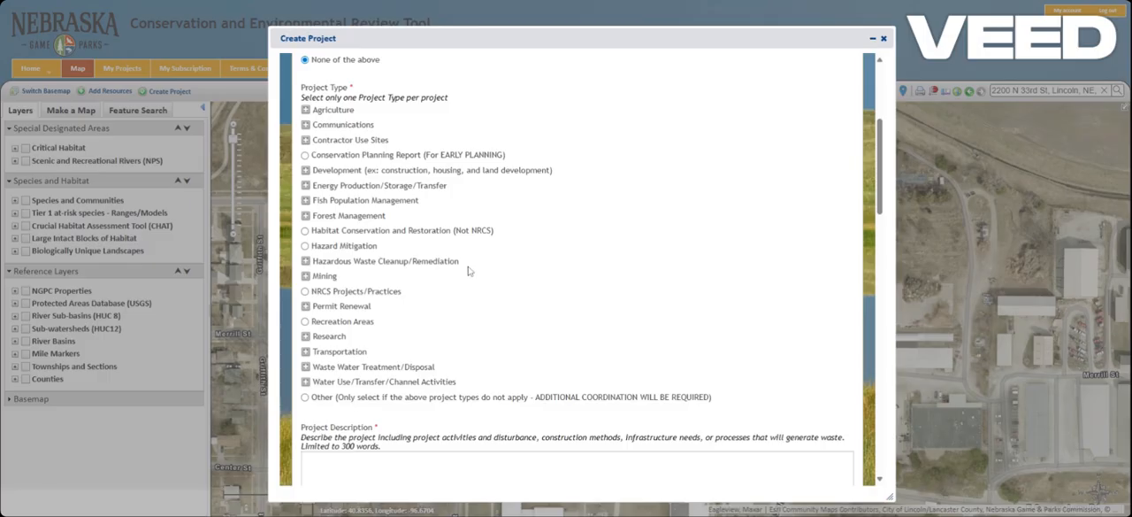
left_click(305, 155)
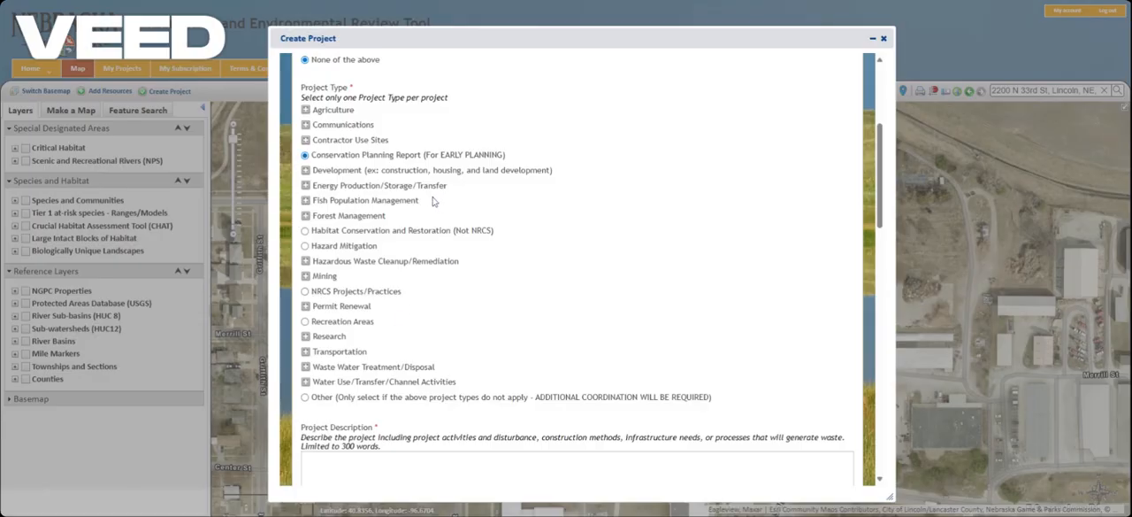
left_click(307, 171)
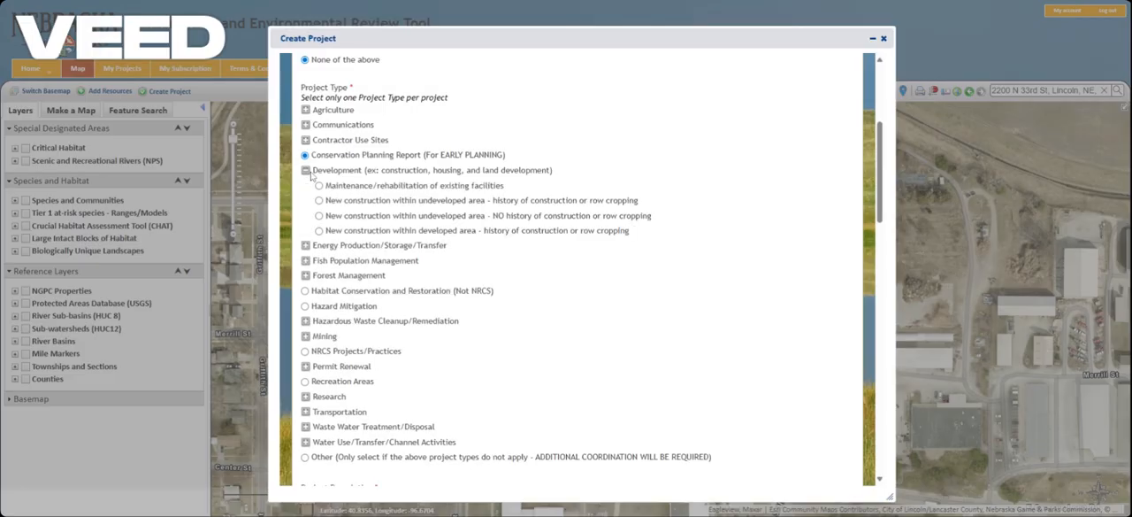
left_click(307, 171)
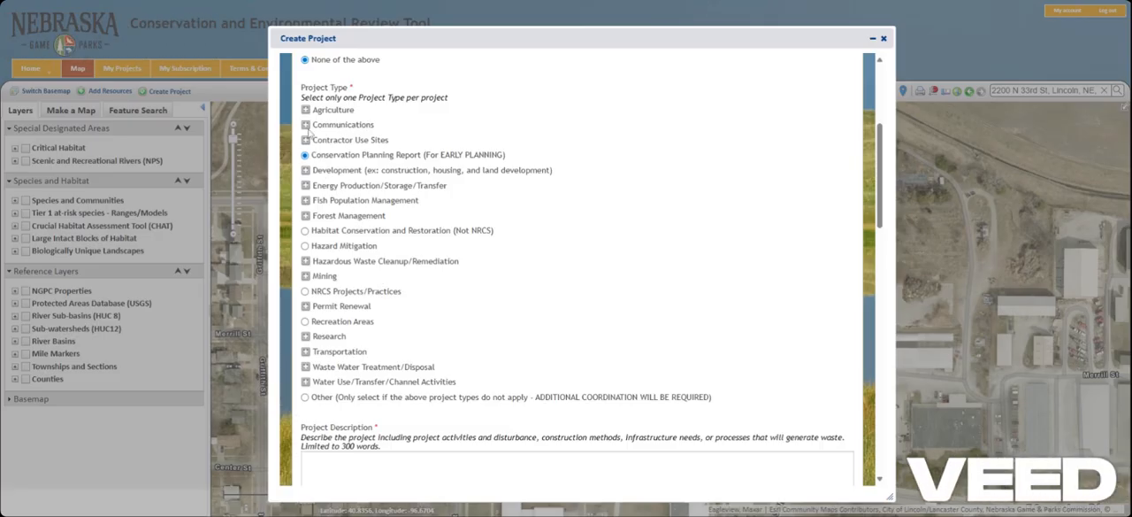
Step: Set the project type to Communication Towers with the activities Access Road, antenna or dish installation on existing tower or building, and modification to existing towers
left_click(305, 124)
left_click(319, 141)
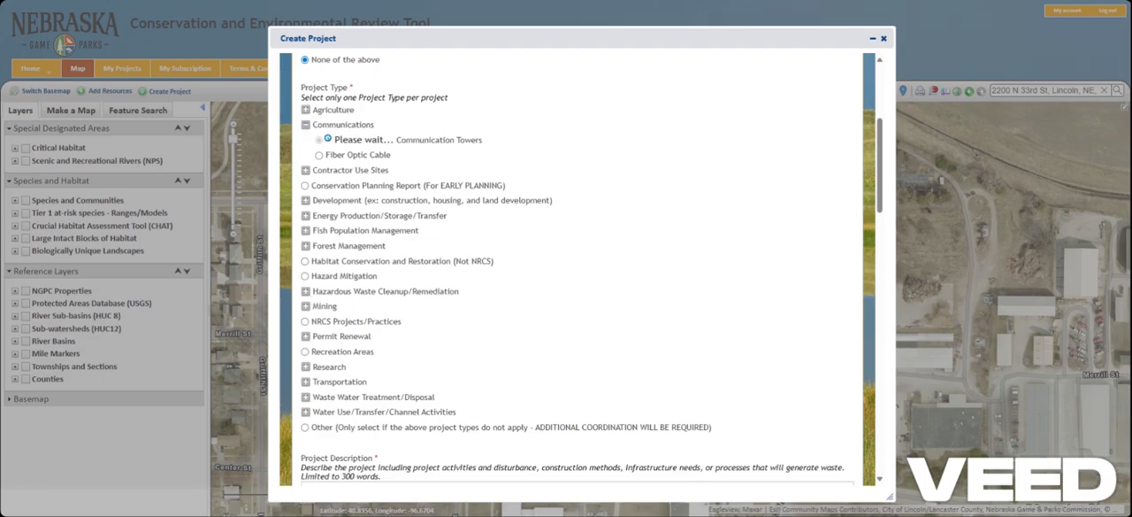
scroll(470, 328, "down", 3)
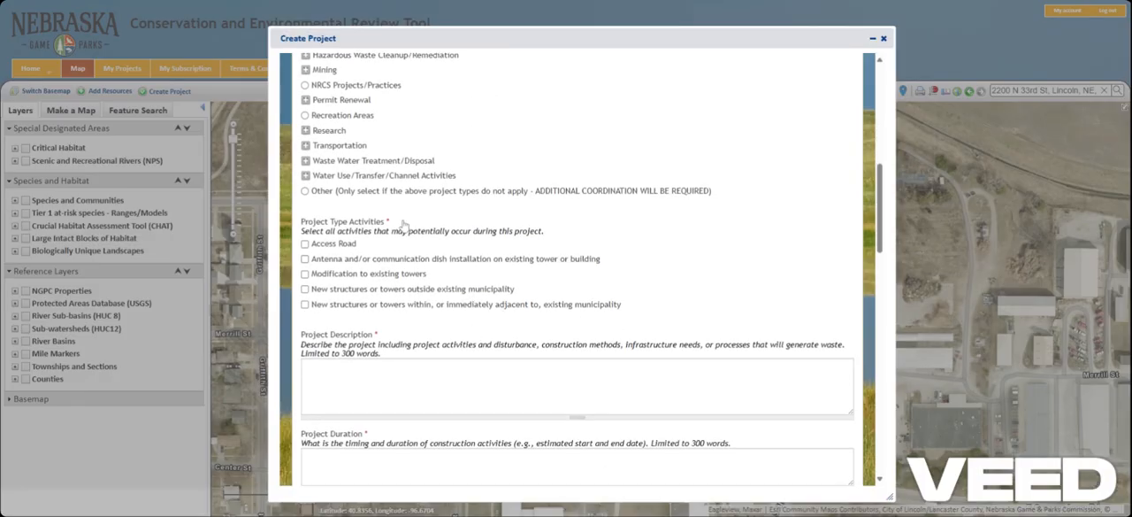
left_click(305, 244)
left_click(306, 259)
left_click(305, 274)
Step: Enter TEST as the project description, project duration, existing land use and waterbodies
scroll(600, 262, "down", 3)
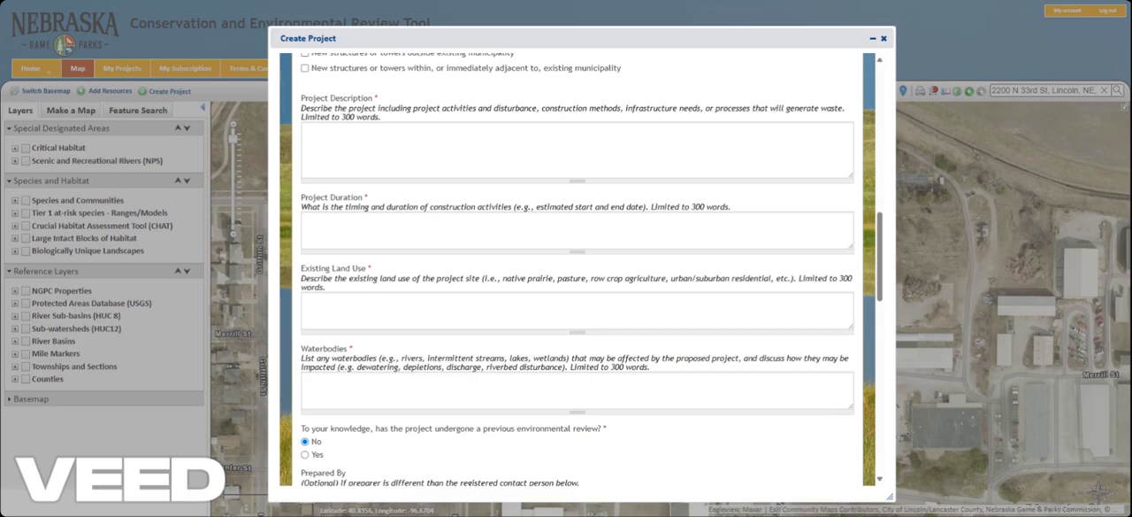
left_click(398, 148)
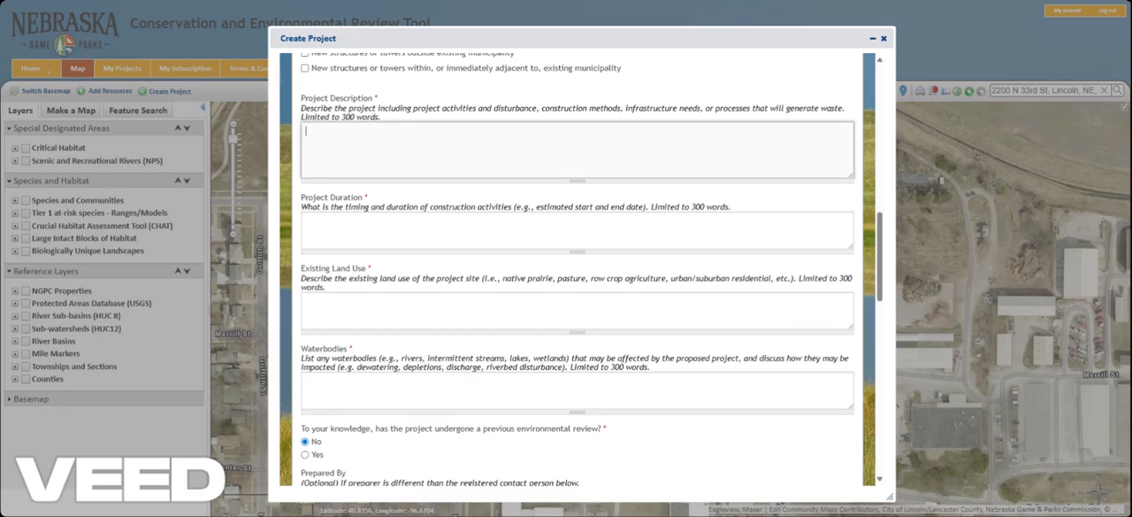
type("TEST")
key("Tab")
type("TEST")
key("Tab")
type("TEST")
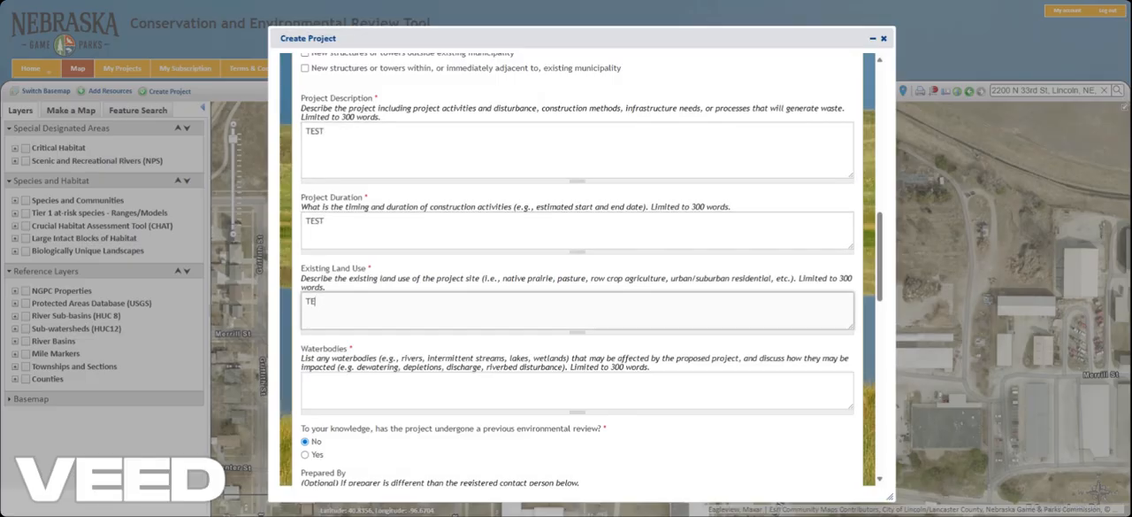
key("Tab")
type("TEST")
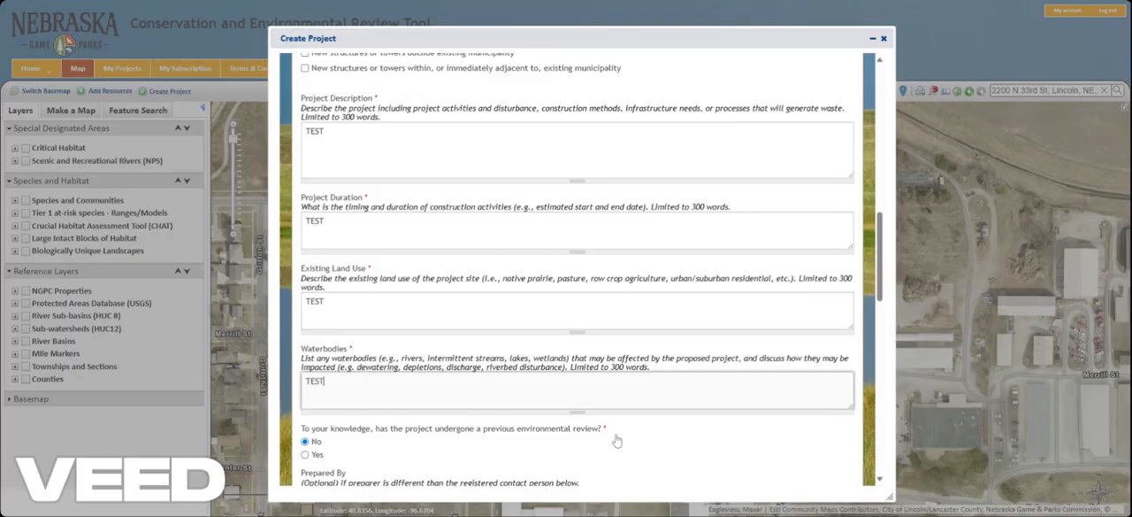
left_click(631, 443)
Step: Look at the details requested for a previous environmental review, and set the previous review answer back to No
scroll(628, 439, "down", 5)
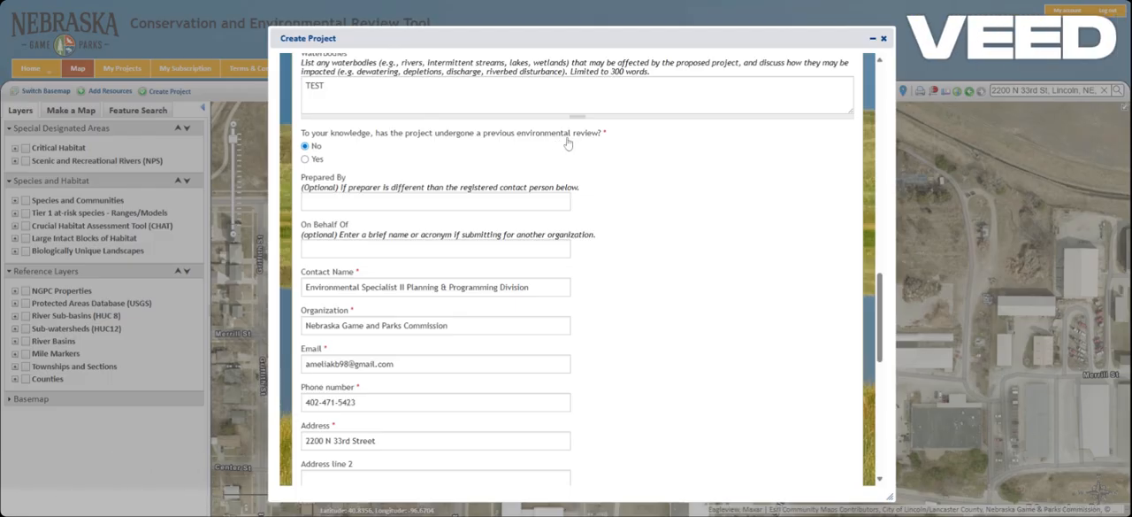
left_click(305, 159)
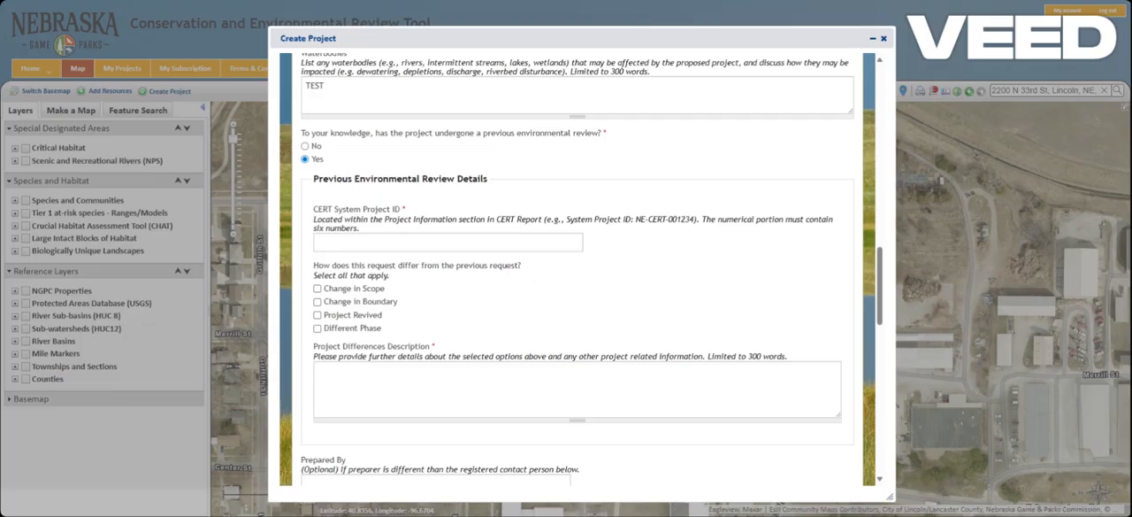
left_click(305, 146)
Step: Upload Example Map.jpg as a supporting file attachment to the project
scroll(343, 226, "down", 1)
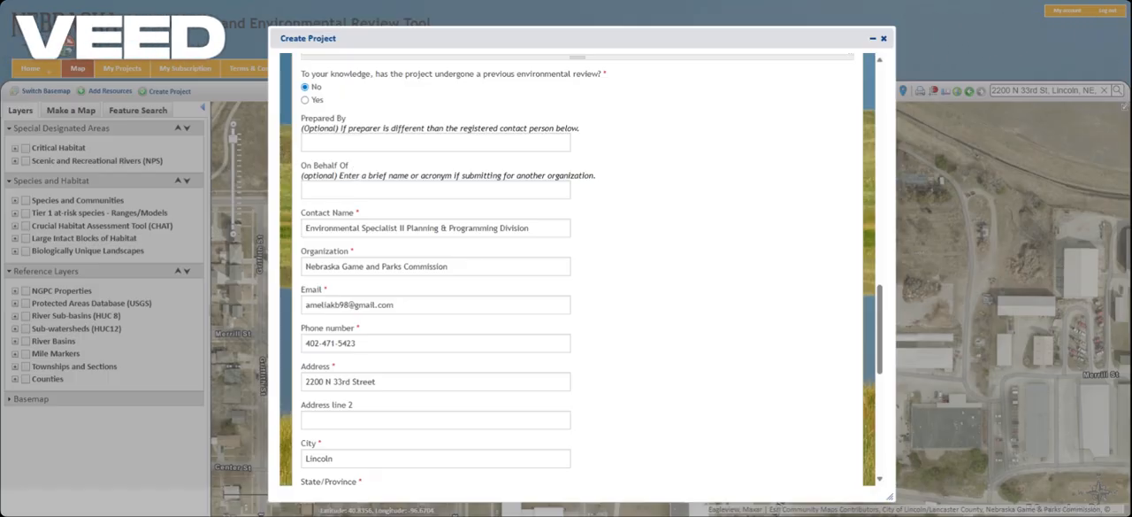
scroll(575, 265, "down", 2)
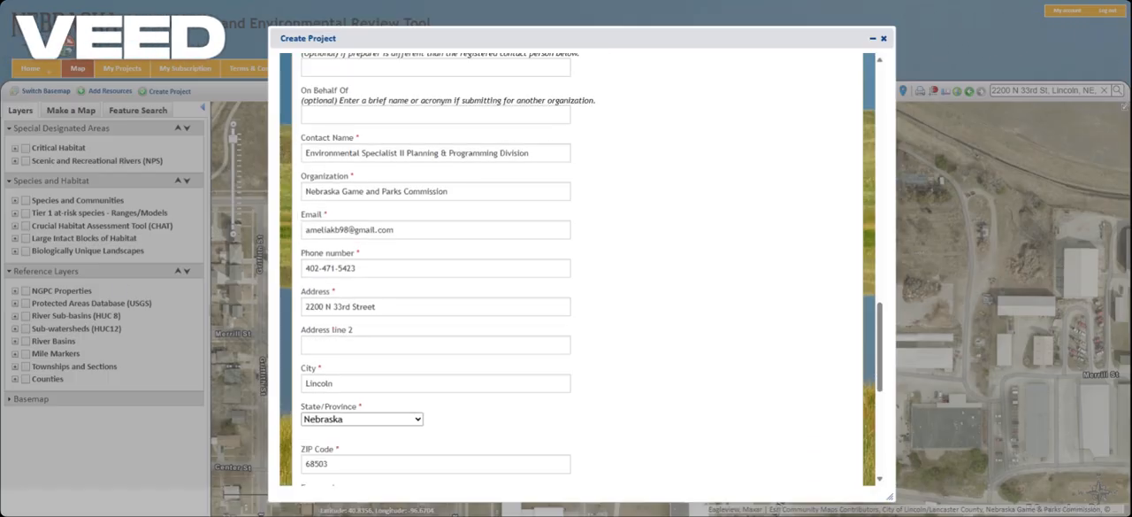
scroll(370, 208, "down", 3)
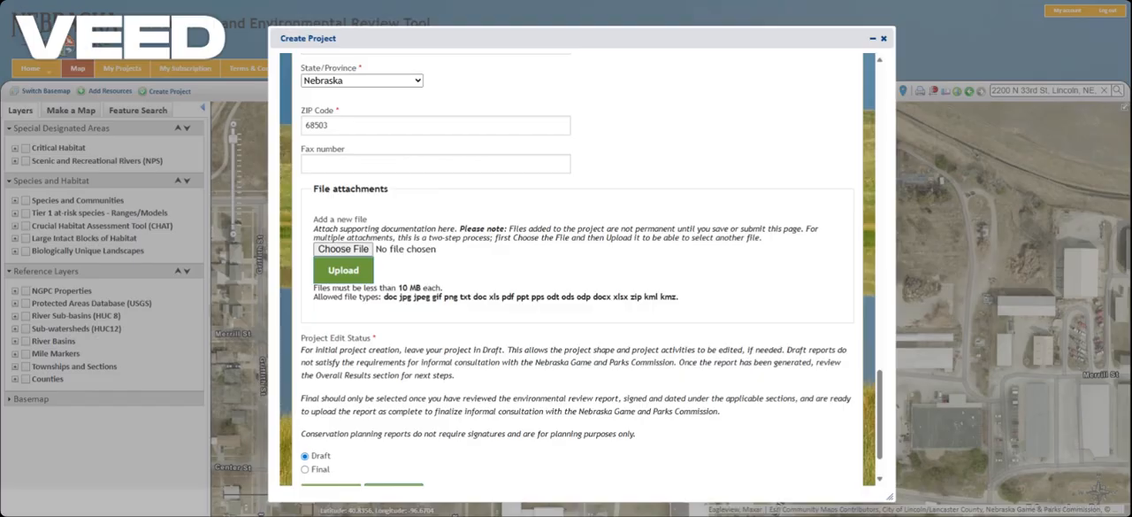
left_click(358, 251)
left_click(344, 270)
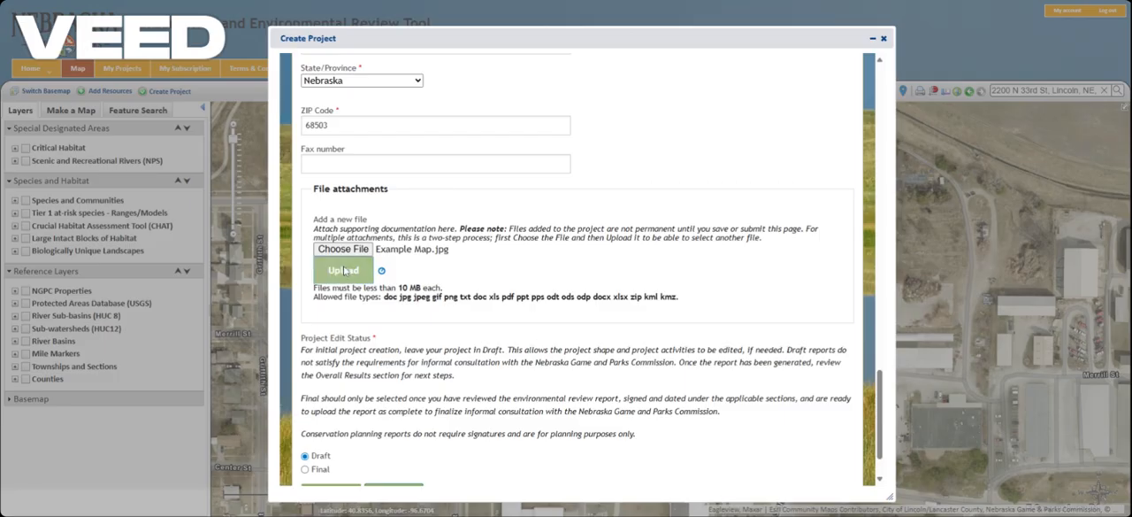
Step: Submit the project with its edit status left as Draft and dismiss the submission confirmation
scroll(359, 318, "down", 2)
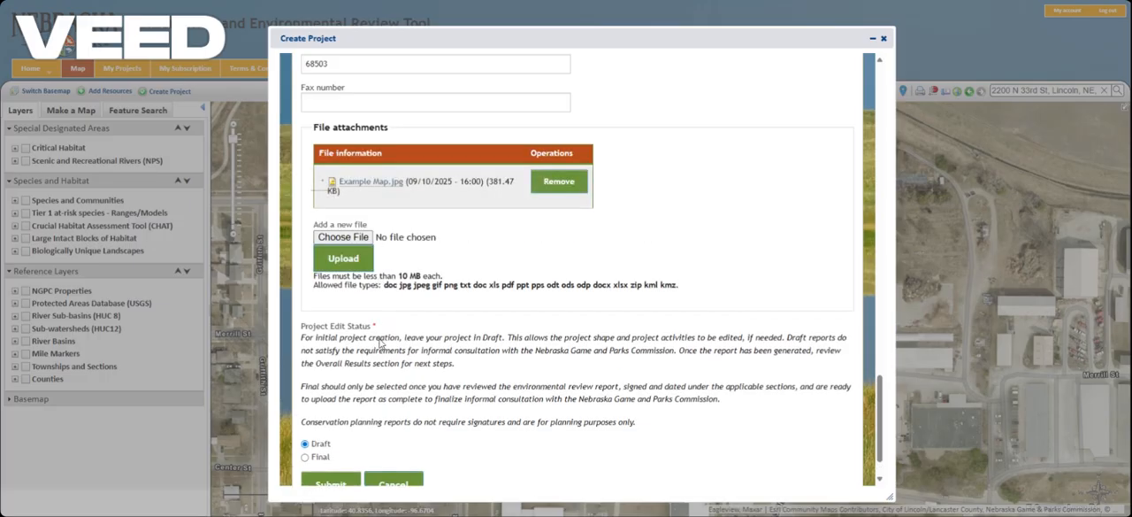
scroll(382, 347, "down", 1)
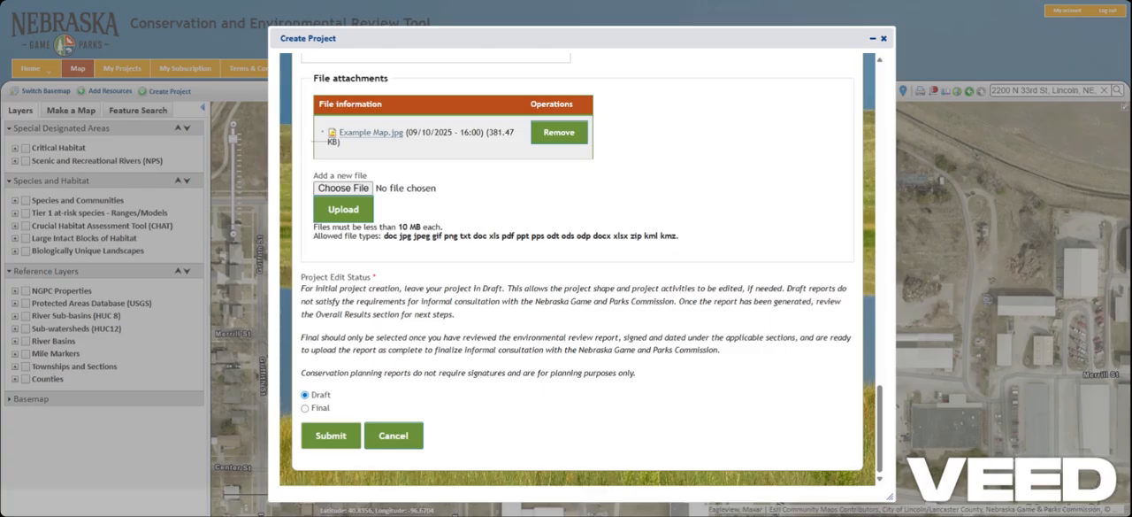
left_click(323, 438)
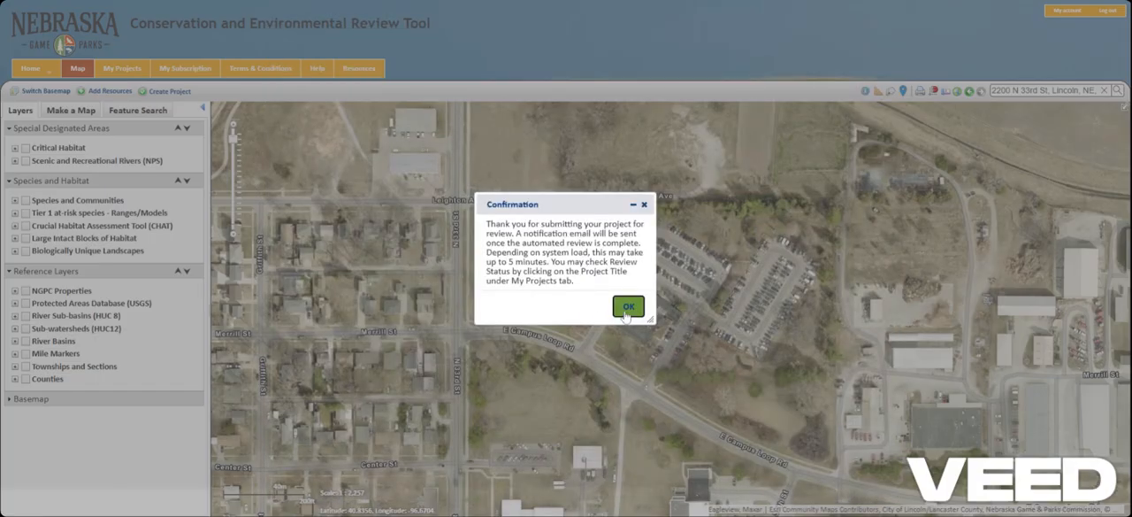
left_click(628, 307)
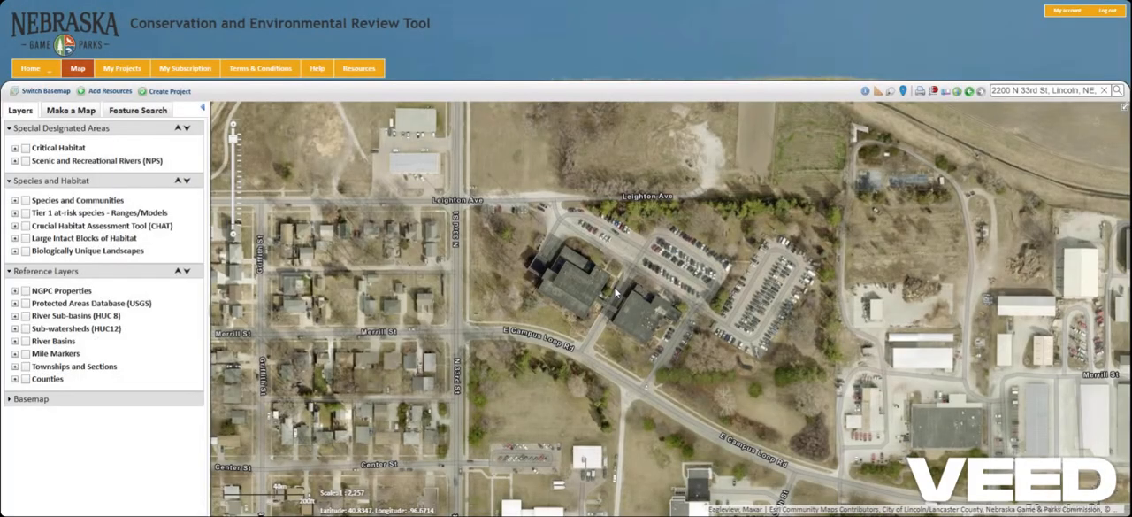
Step: Open the Help Documents page and look up the Environmental Review Team's contact details under Need further assistance
left_click(318, 71)
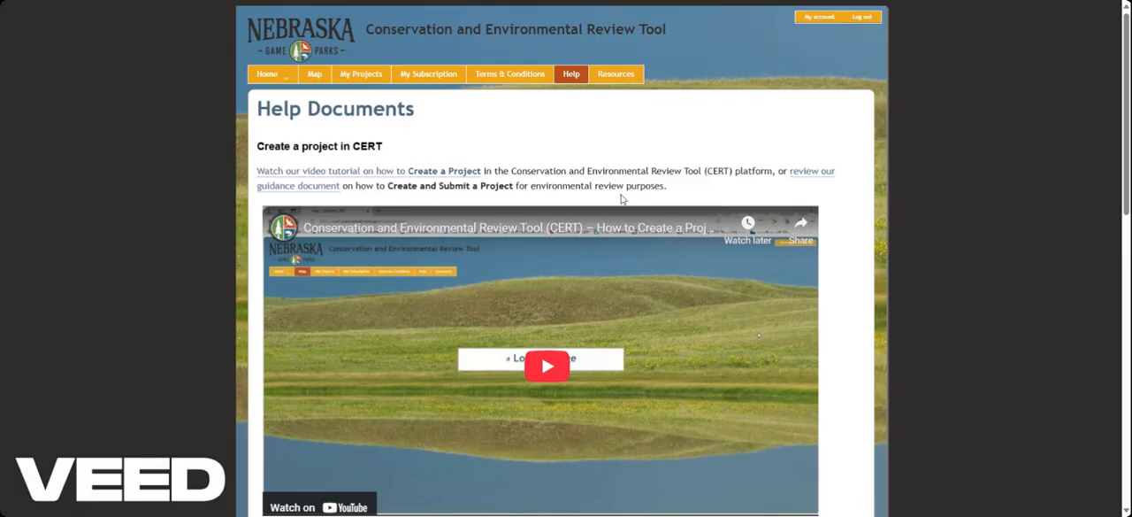
scroll(624, 198, "down", 5)
scroll(635, 213, "down", 3)
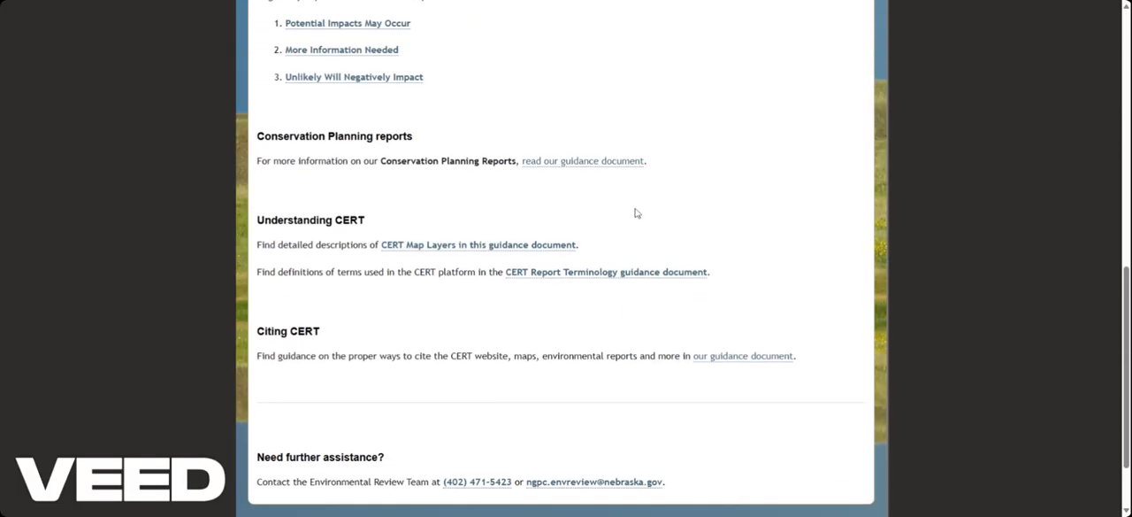
scroll(636, 213, "down", 1)
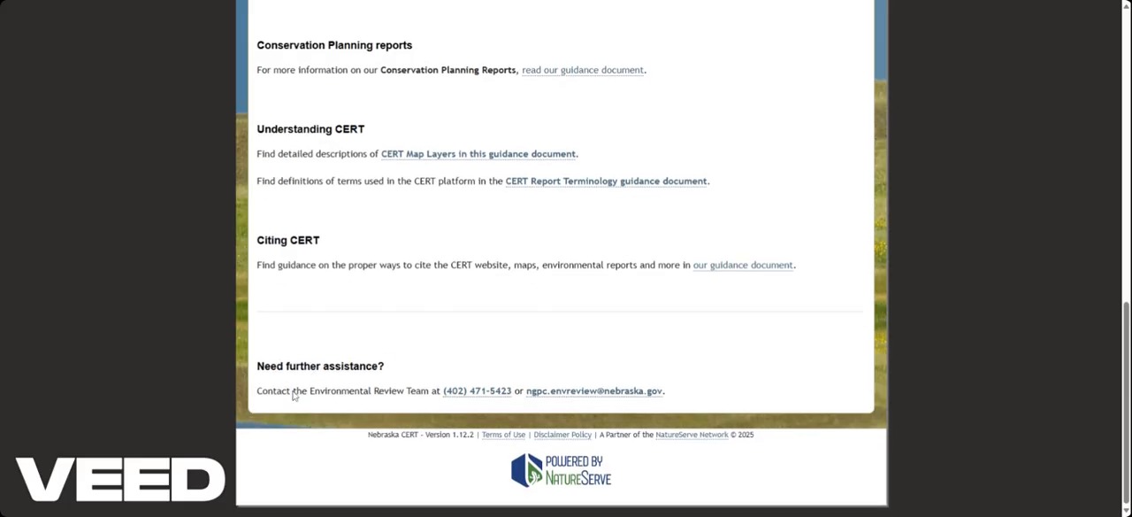
left_click_drag(273, 393, 682, 396)
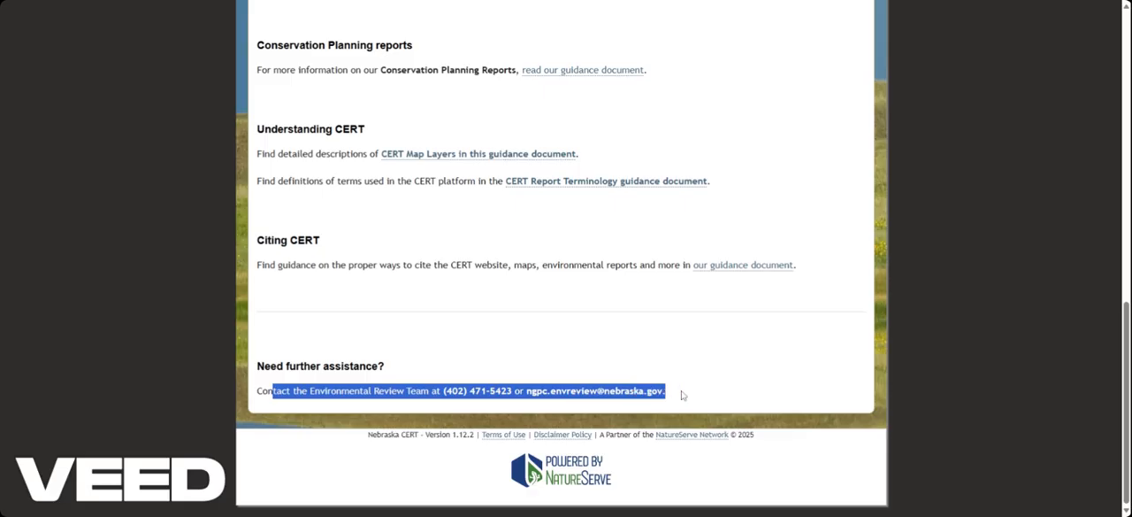
left_click(305, 348)
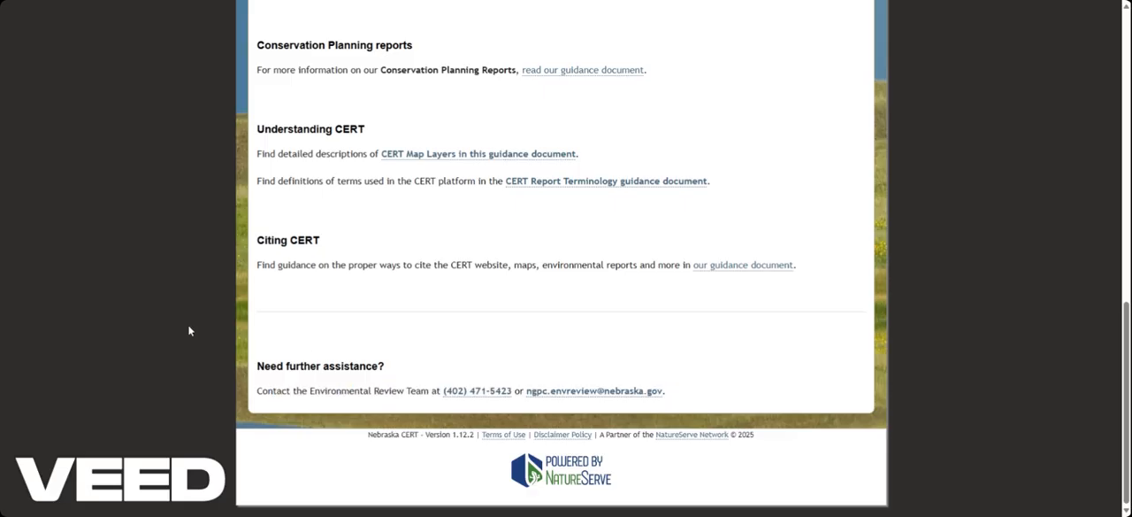